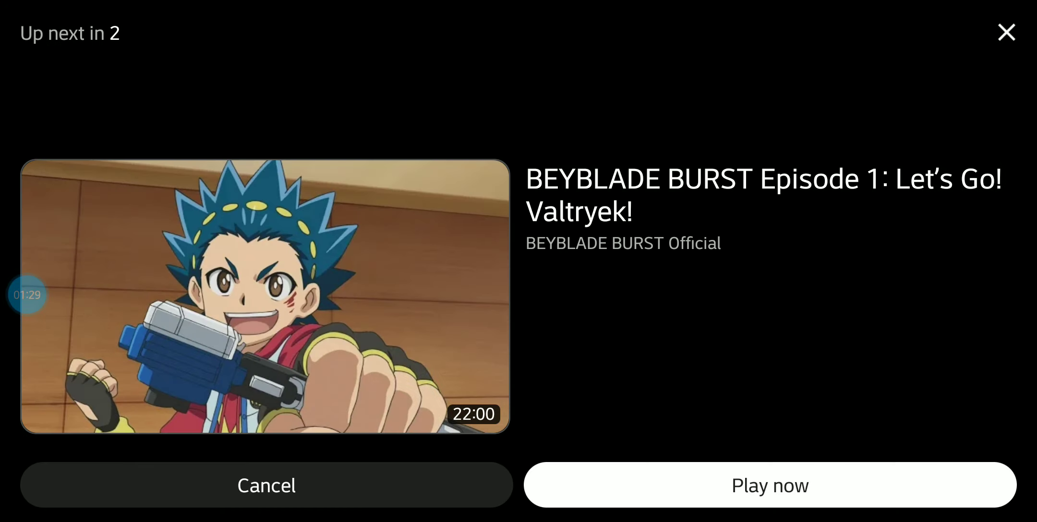
Cancel the 'Up next' autoplay so the Beyblade episode stays on the suggested-videos end screen
left_click(266, 485)
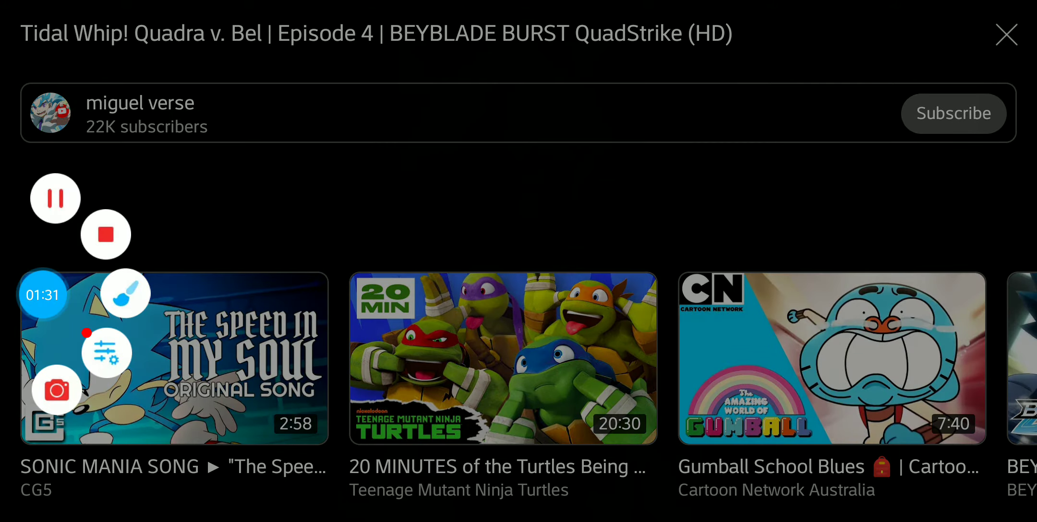